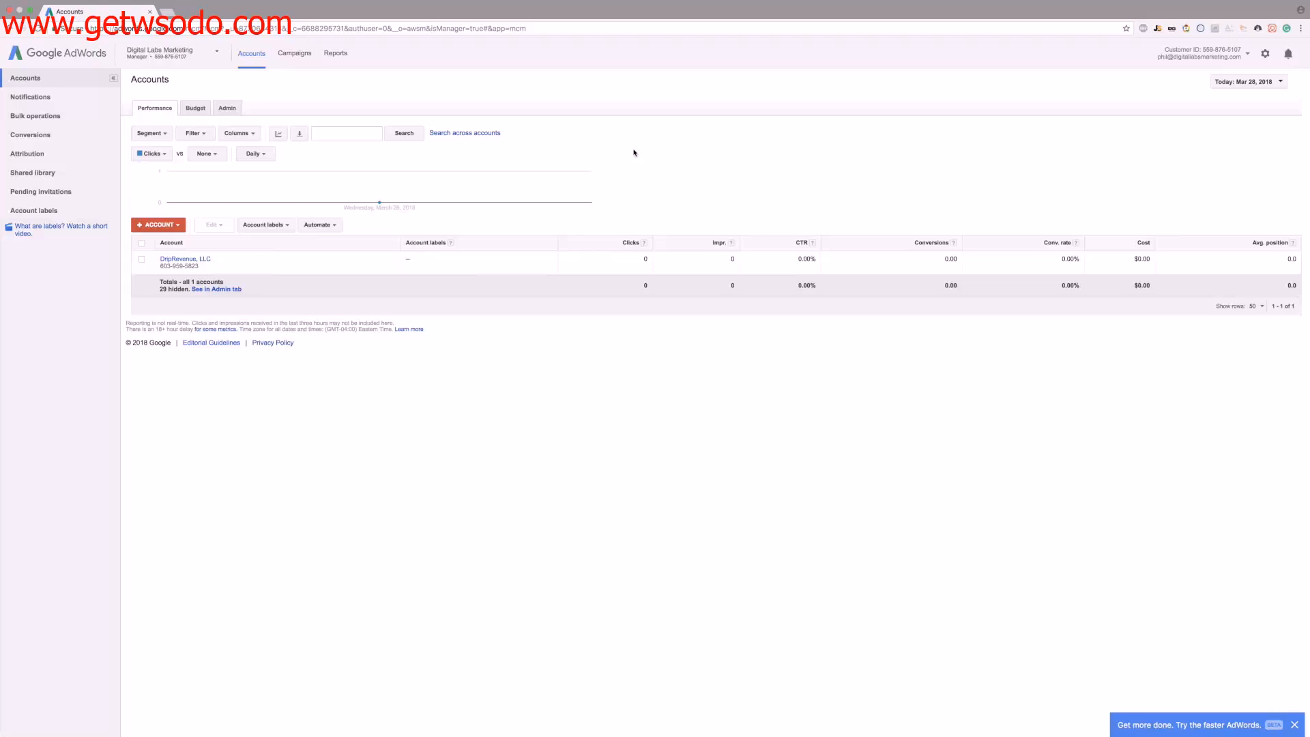
{"action": "left_click", "coordinate": [176, 262]}
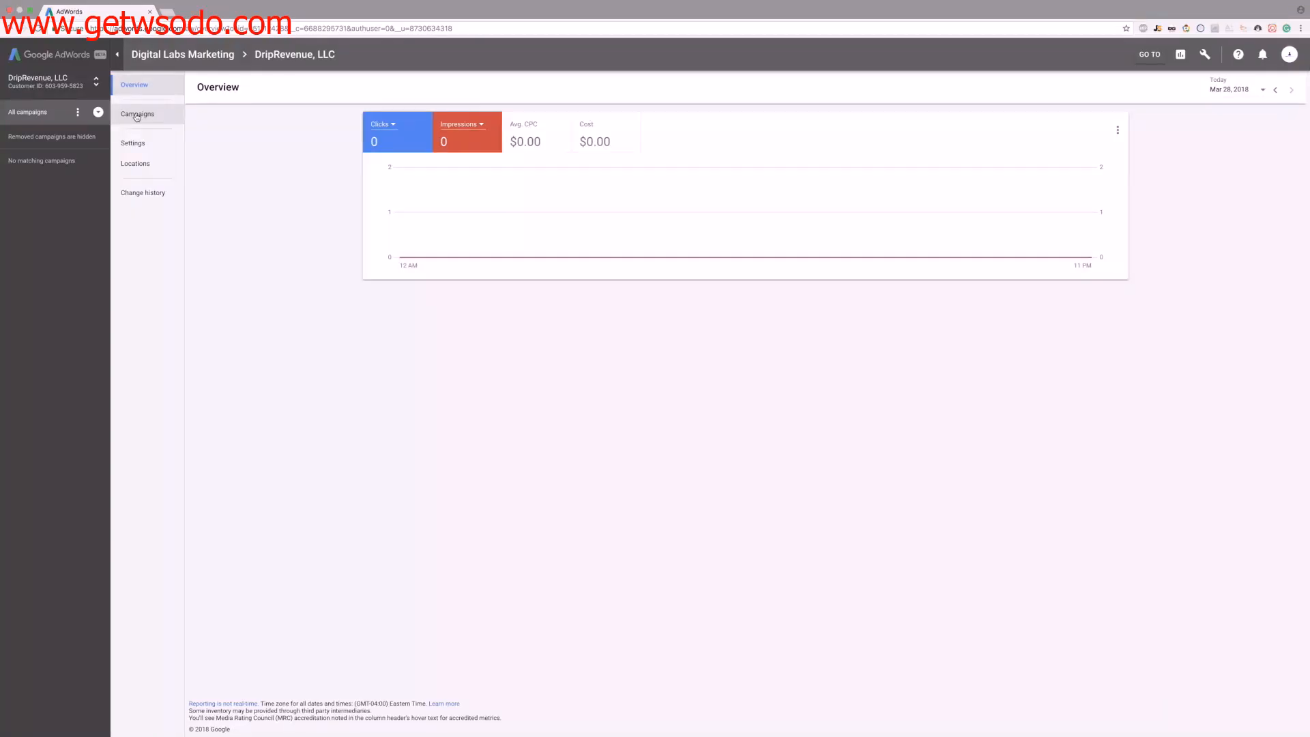
{"action": "left_click", "coordinate": [1206, 56]}
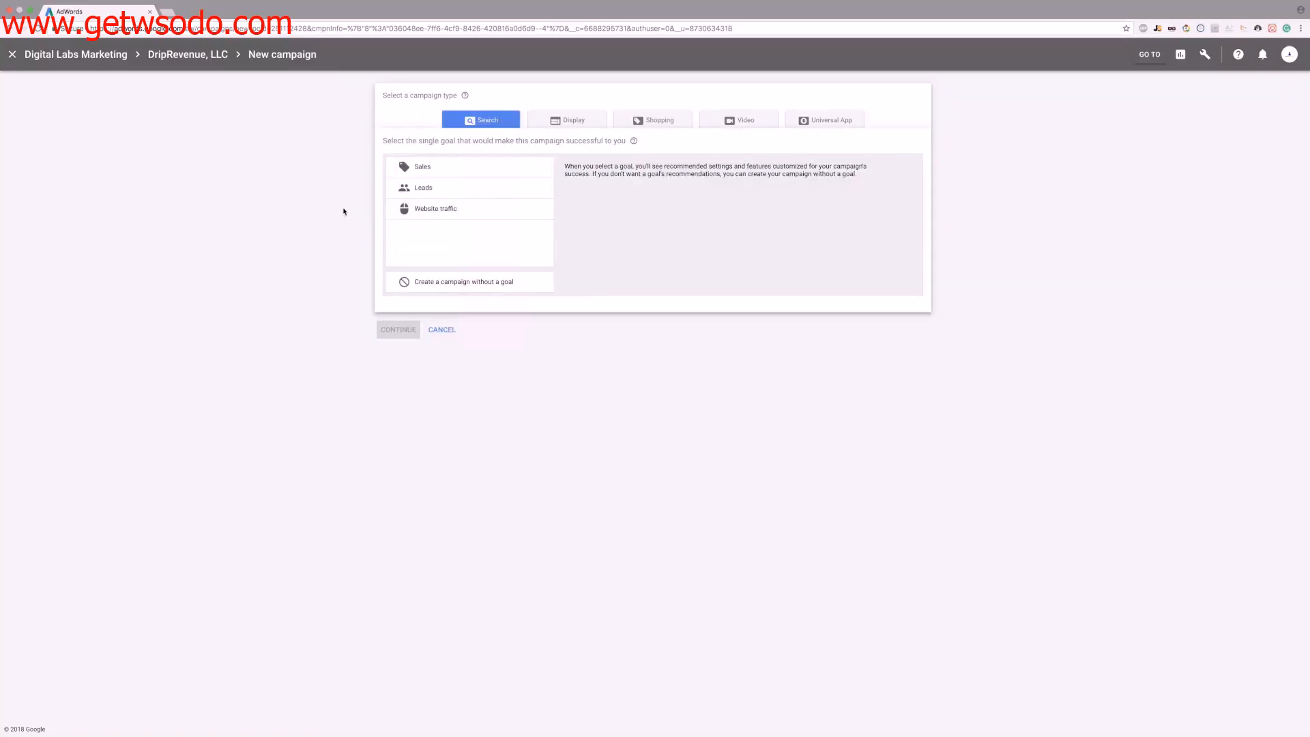
{"action": "left_click", "coordinate": [419, 210]}
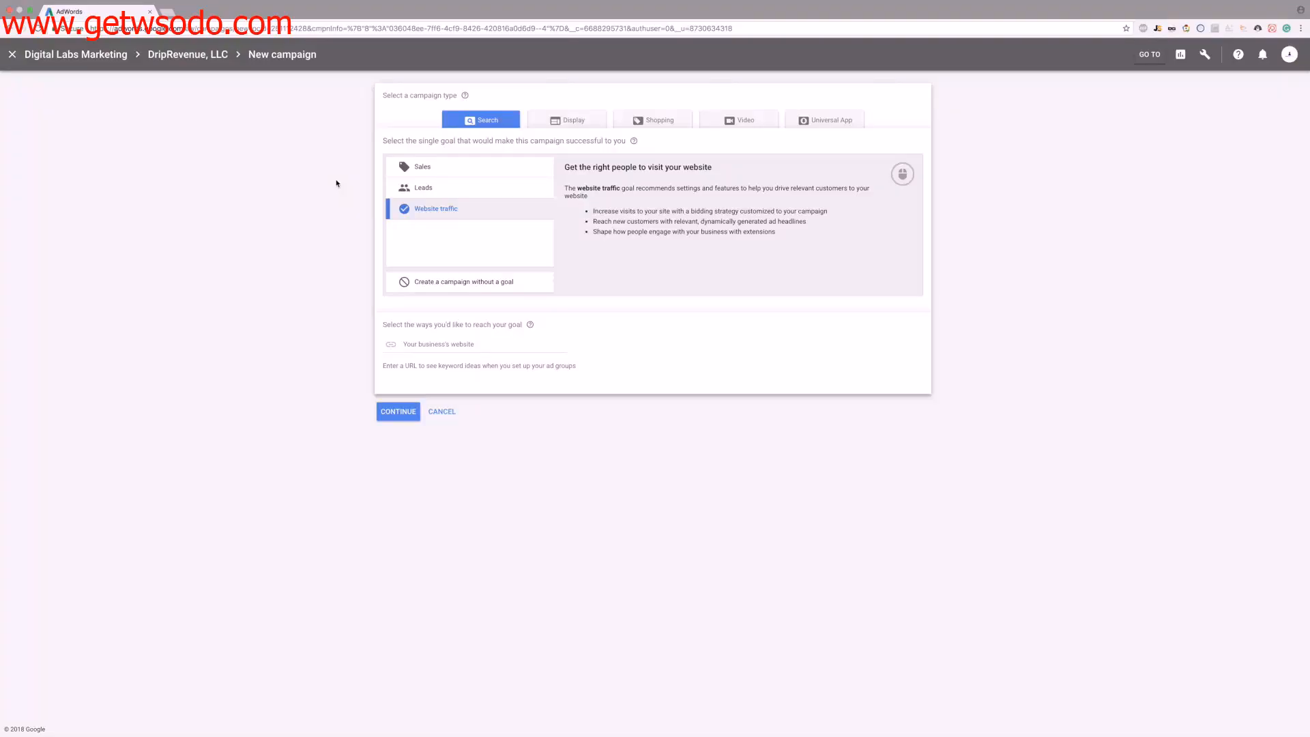
{"action": "left_click", "coordinate": [454, 346]}
{"action": "type", "text": "https://getfixd.io/offer-01/"}
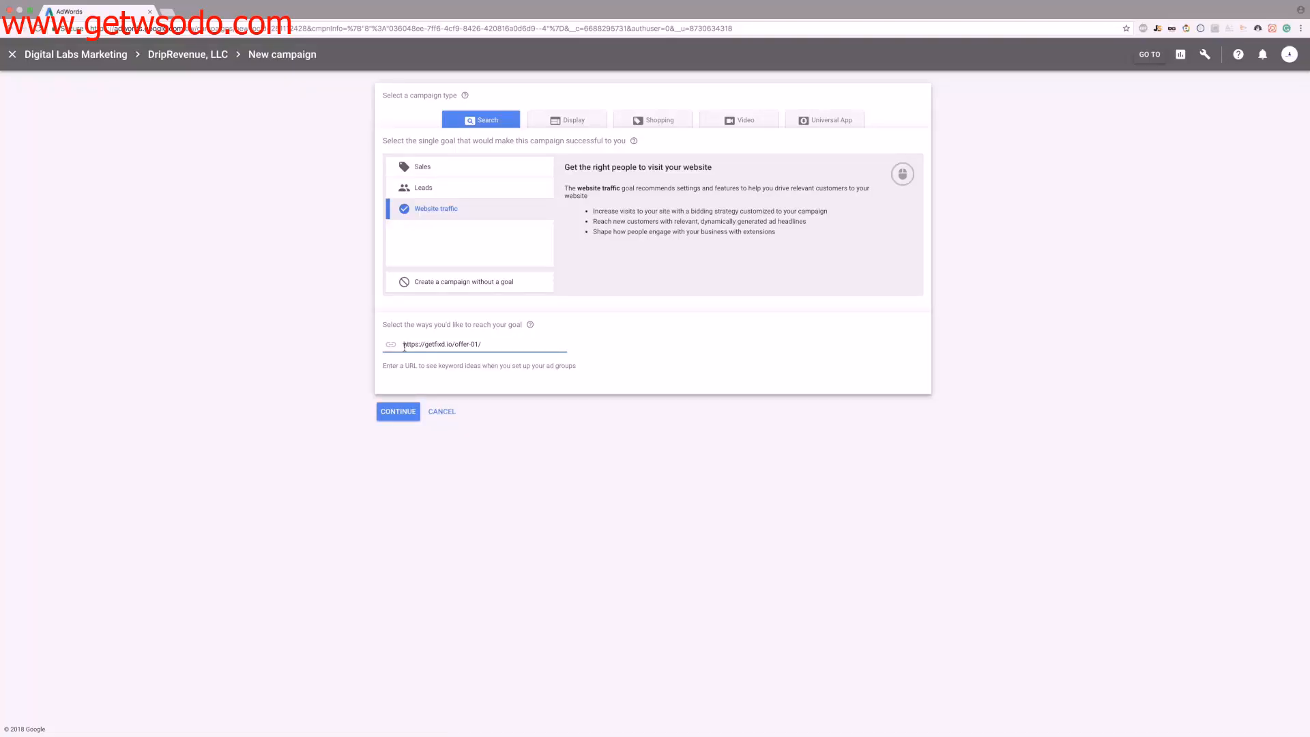
{"action": "left_click", "coordinate": [399, 411]}
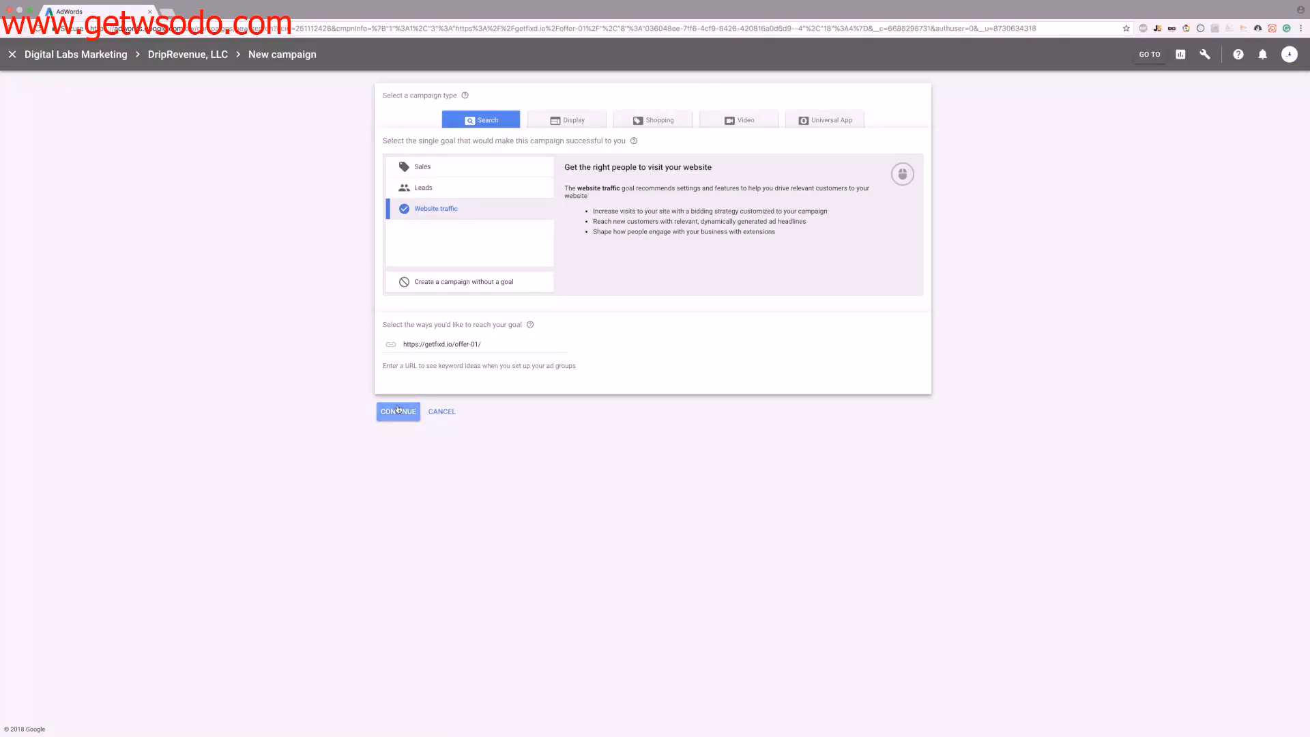
Name the campaign "FIXD, Global, Generic Terms" and target all countries and territories, excluding the Google Display Network.
{"action": "type", "text": "FIXD, Global, Generic Terms"}
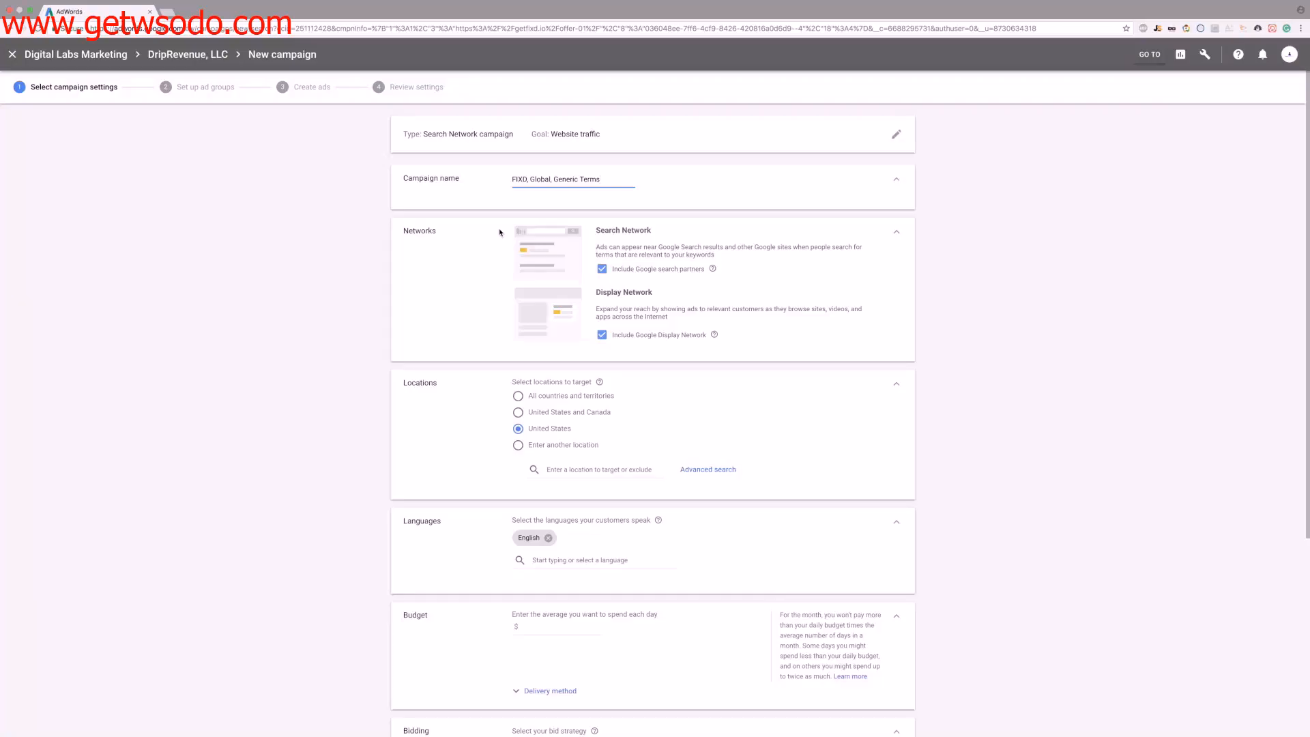
{"action": "left_click", "coordinate": [601, 335]}
{"action": "left_click", "coordinate": [519, 398]}
Set the campaign's average daily budget to $50.00 with the Standard delivery method.
{"action": "scroll", "coordinate": [518, 443], "scroll_direction": "down", "scroll_amount": 5}
{"action": "left_click", "coordinate": [567, 350]}
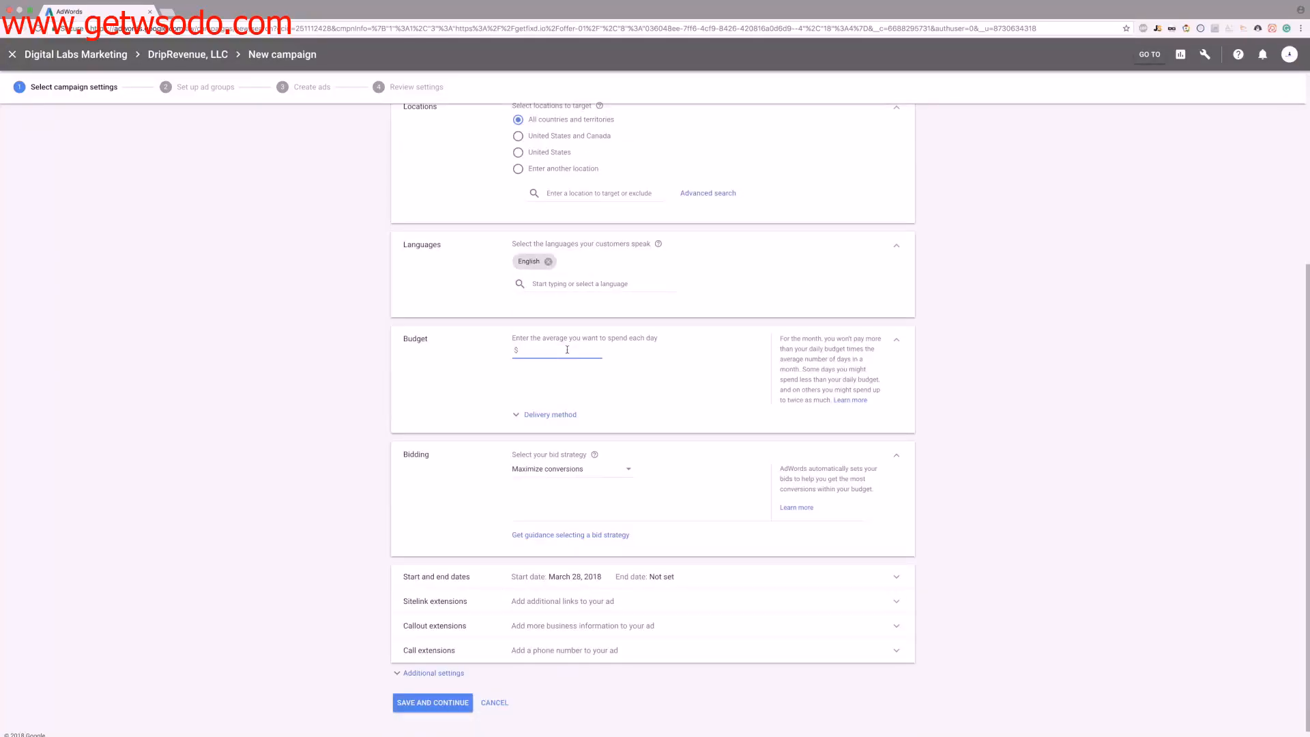
{"action": "type", "text": "50.00"}
{"action": "left_click", "coordinate": [571, 415]}
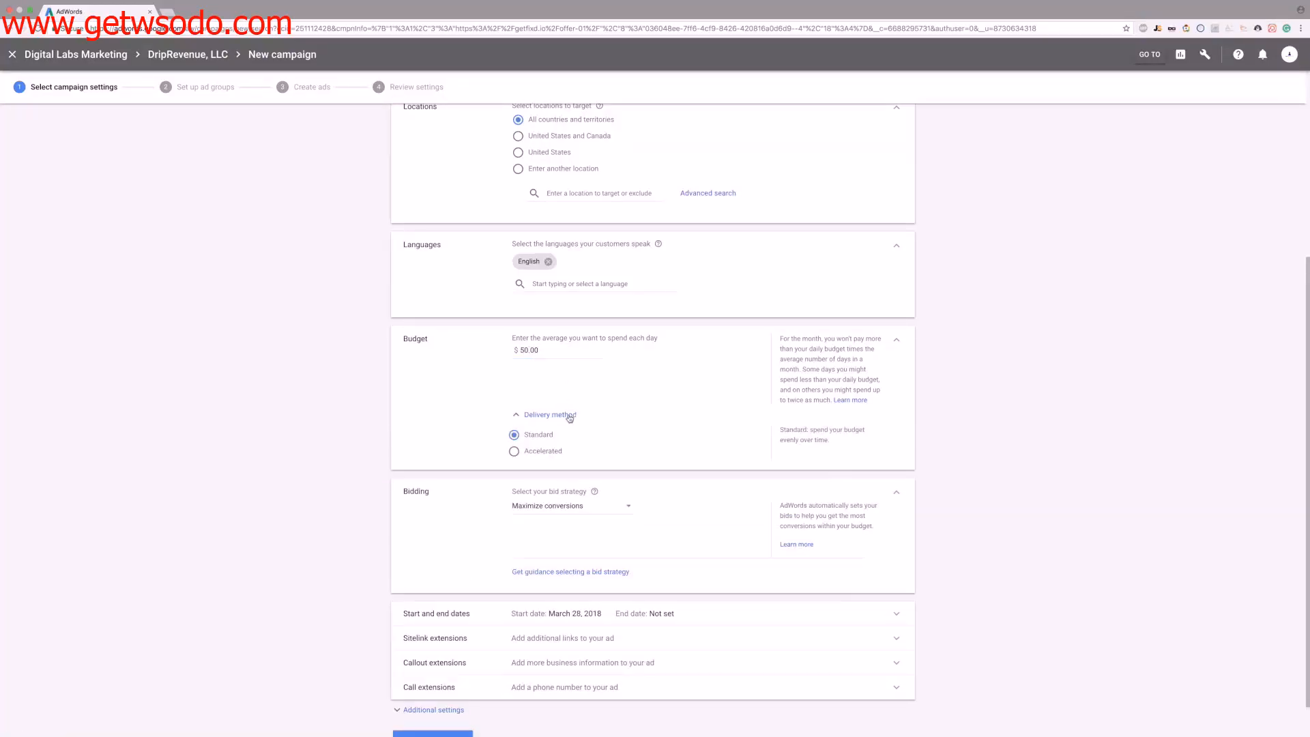
{"action": "left_click", "coordinate": [512, 437]}
{"action": "left_click", "coordinate": [518, 414]}
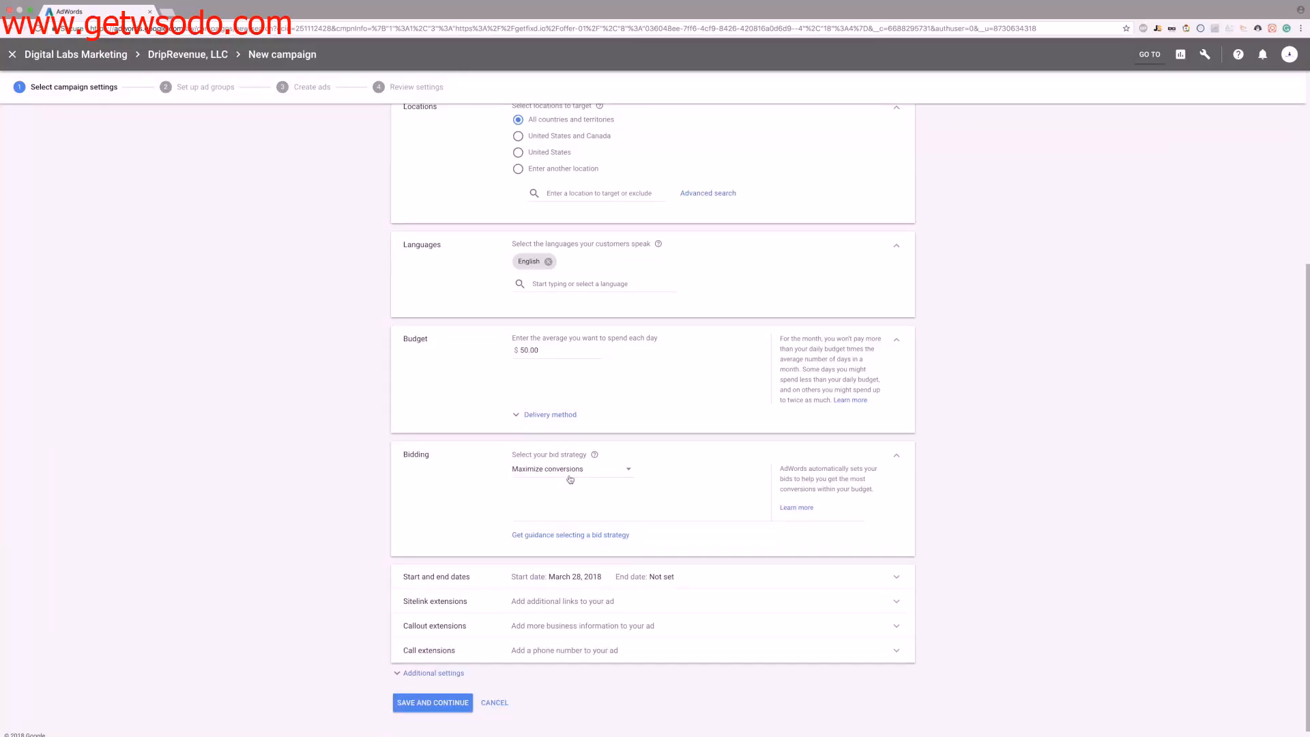
Set the bid strategy to Manual CPC without Enhanced CPC and save the campaign settings.
{"action": "left_click", "coordinate": [571, 478]}
{"action": "left_click", "coordinate": [556, 637]}
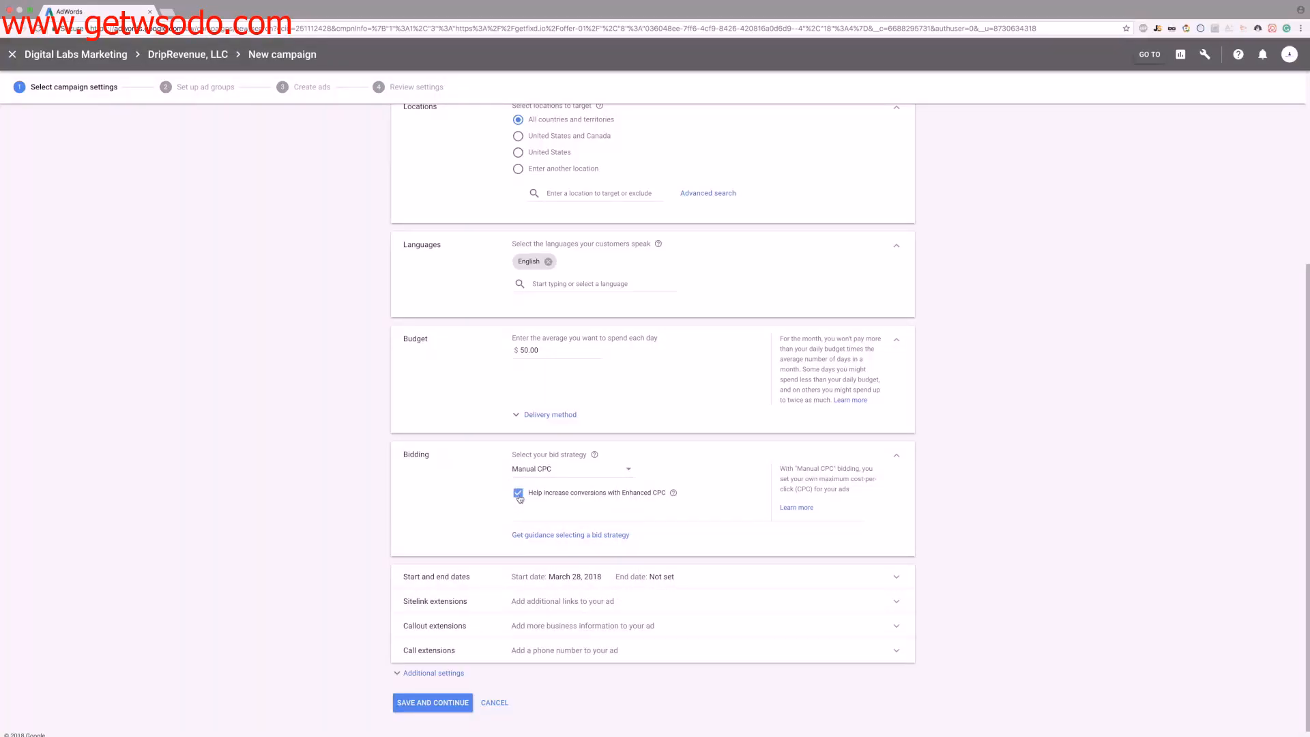
{"action": "left_click", "coordinate": [519, 495]}
{"action": "left_click", "coordinate": [399, 704]}
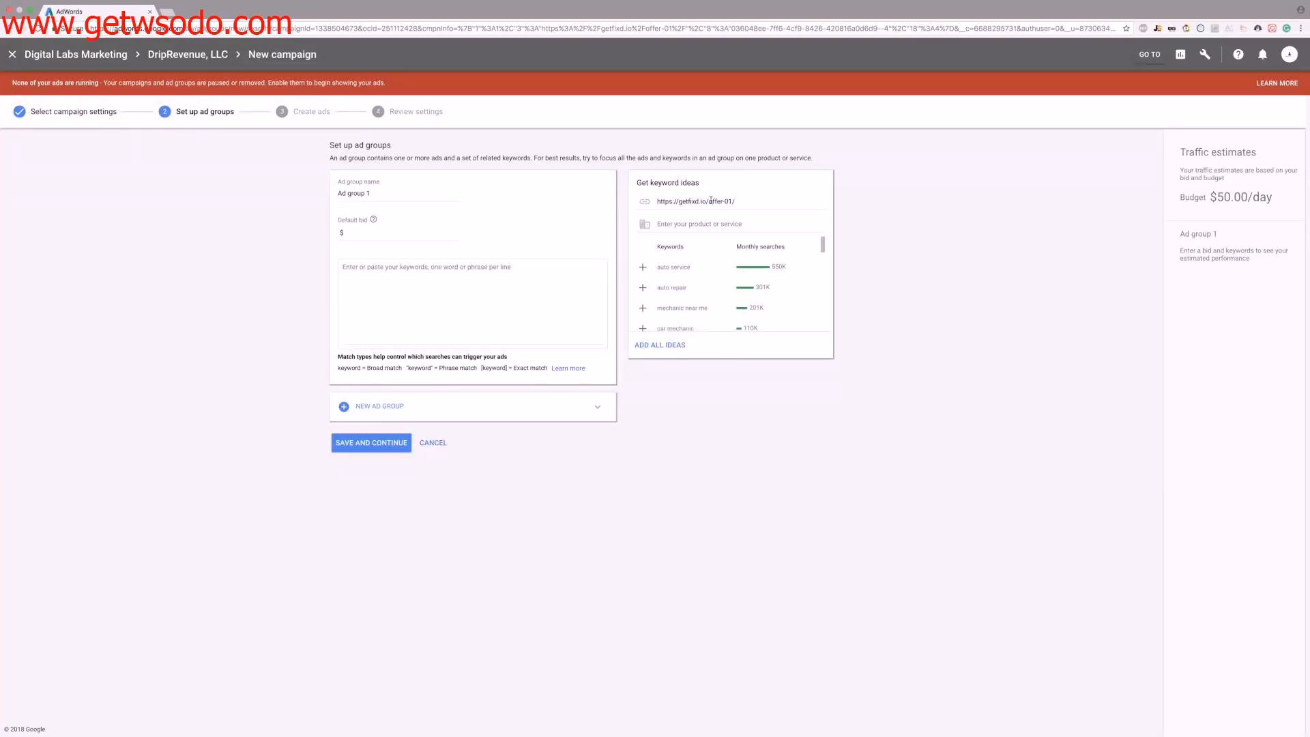
Give Ad group 1 a $1.50 default bid and the phrase-match keywords "obd2 car scanner tool", "car scanner tool", "check engine light tool" and "car scanner".
{"action": "scroll", "coordinate": [699, 275], "scroll_direction": "down", "scroll_amount": 3}
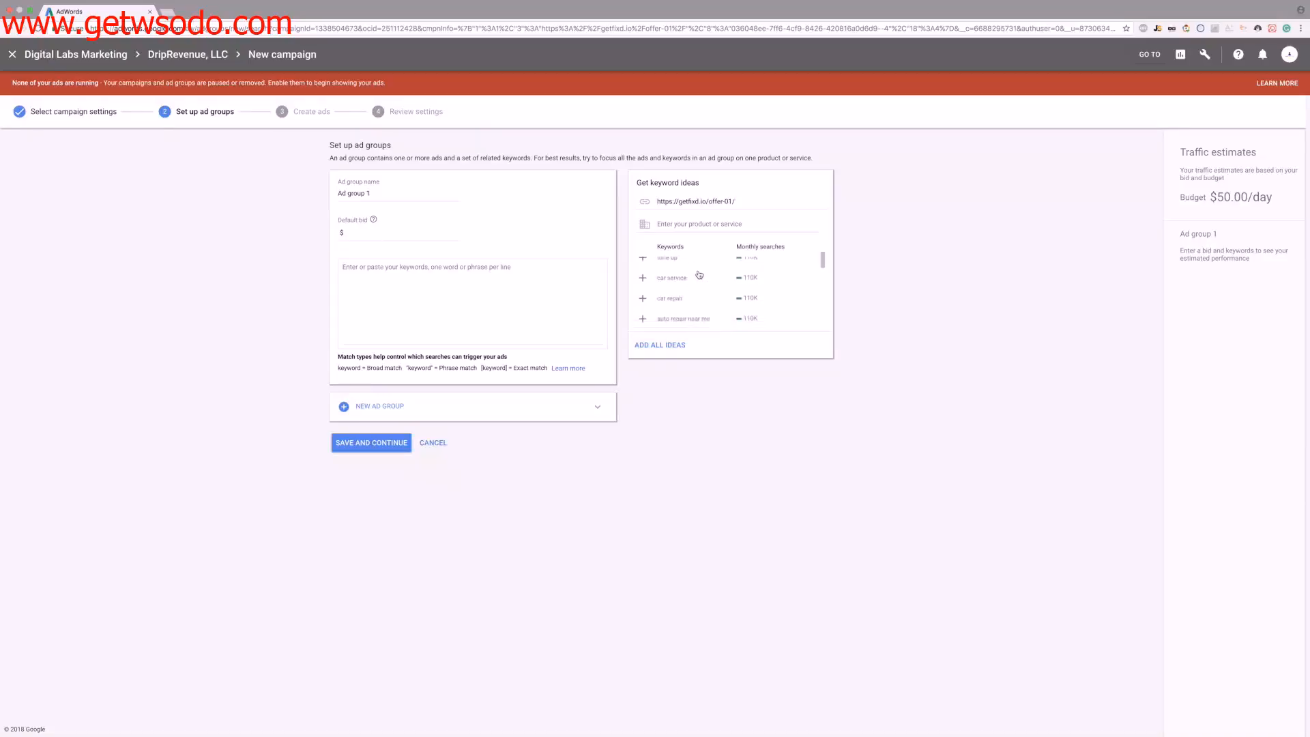
{"action": "scroll", "coordinate": [699, 274], "scroll_direction": "up", "scroll_amount": 3}
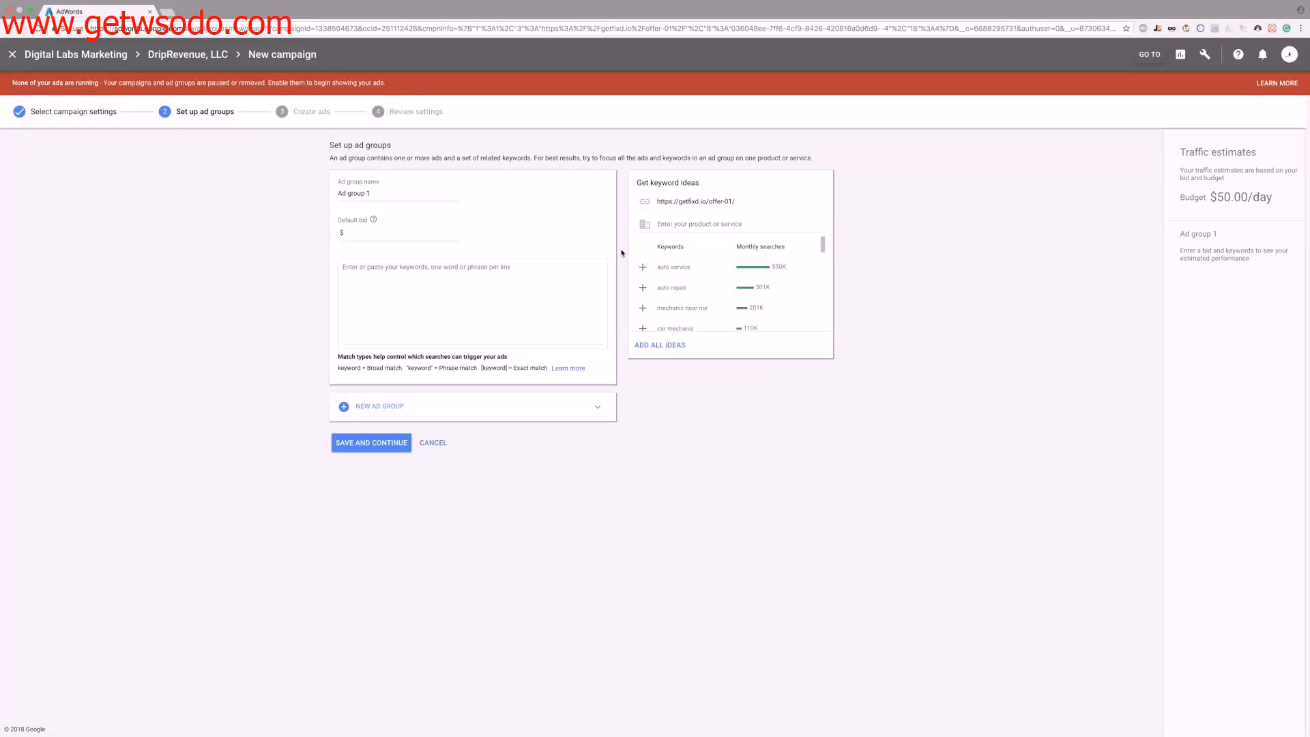
{"action": "left_click", "coordinate": [1204, 61]}
{"action": "left_click", "coordinate": [281, 257]}
{"action": "left_click", "coordinate": [470, 293]}
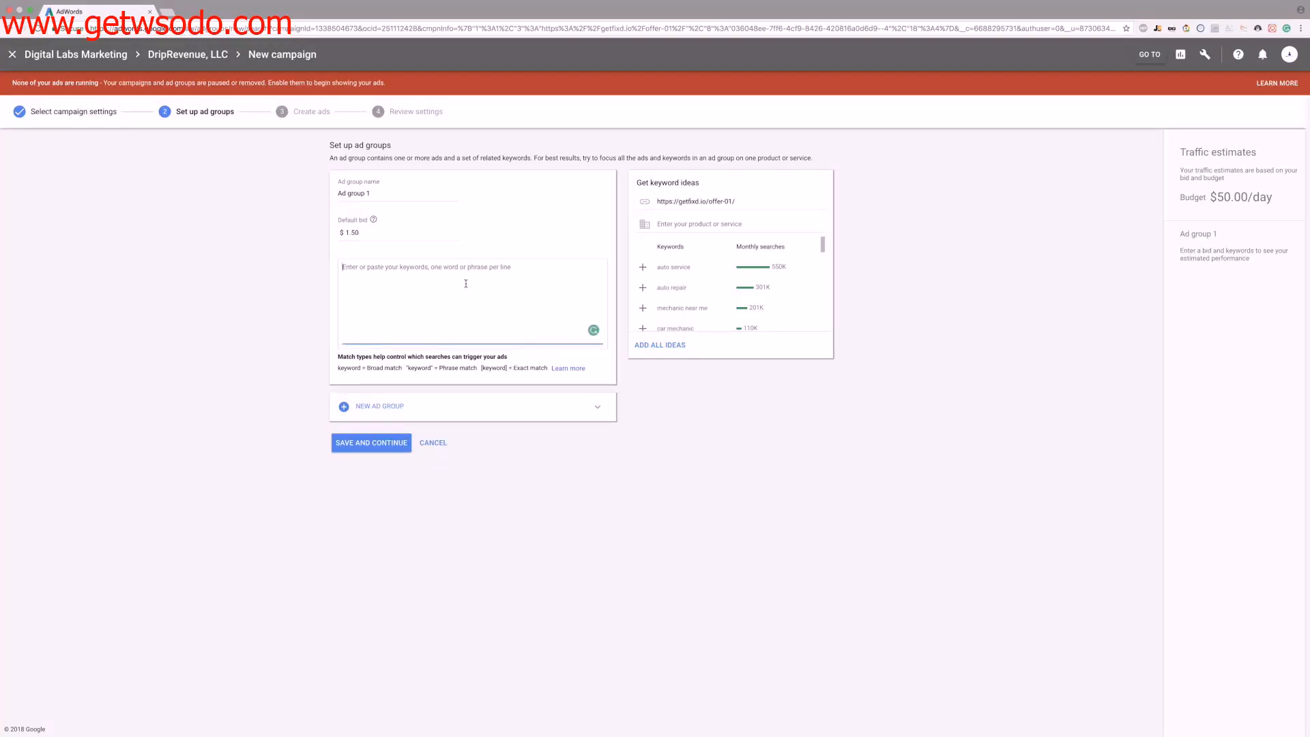
{"action": "type", "text": "1"}
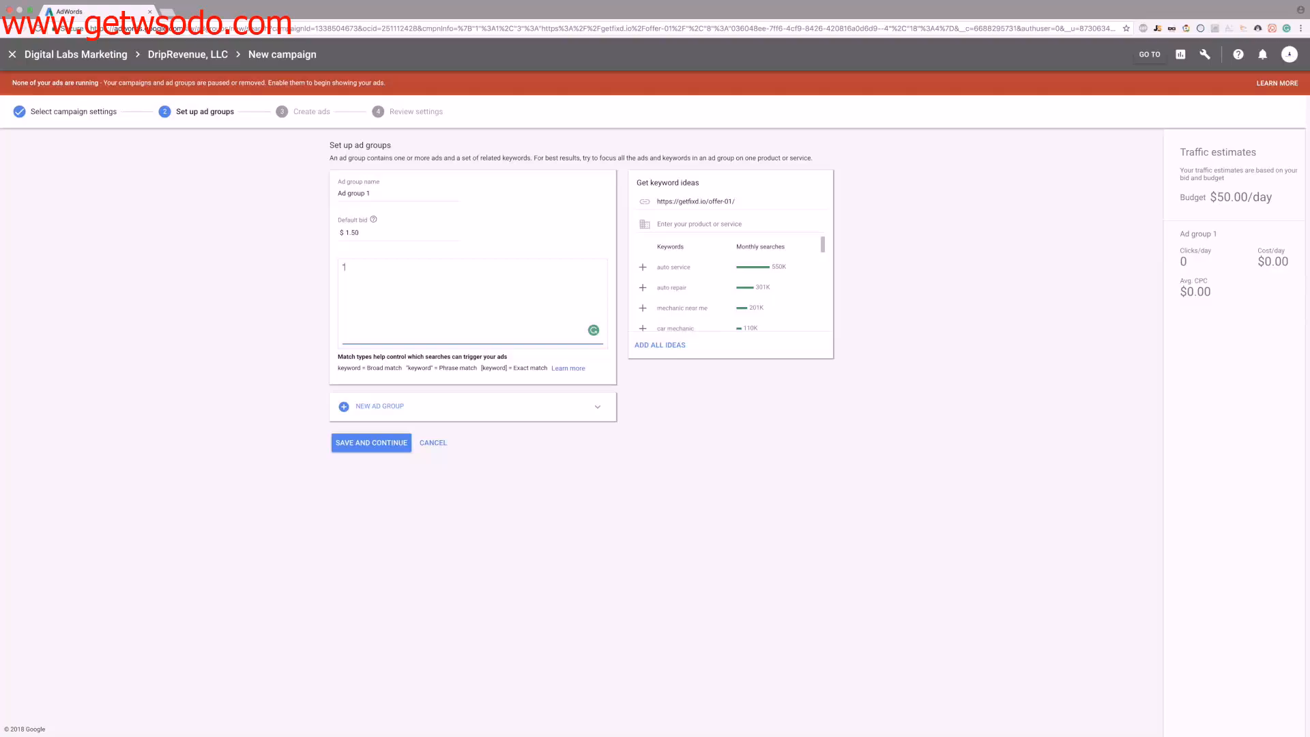
{"action": "type", "text": "\"obd2 car scanner tool\" \"car scanner tool\" \"check engine light tool\" \"car scanner\""}
{"action": "left_click", "coordinate": [307, 287]}
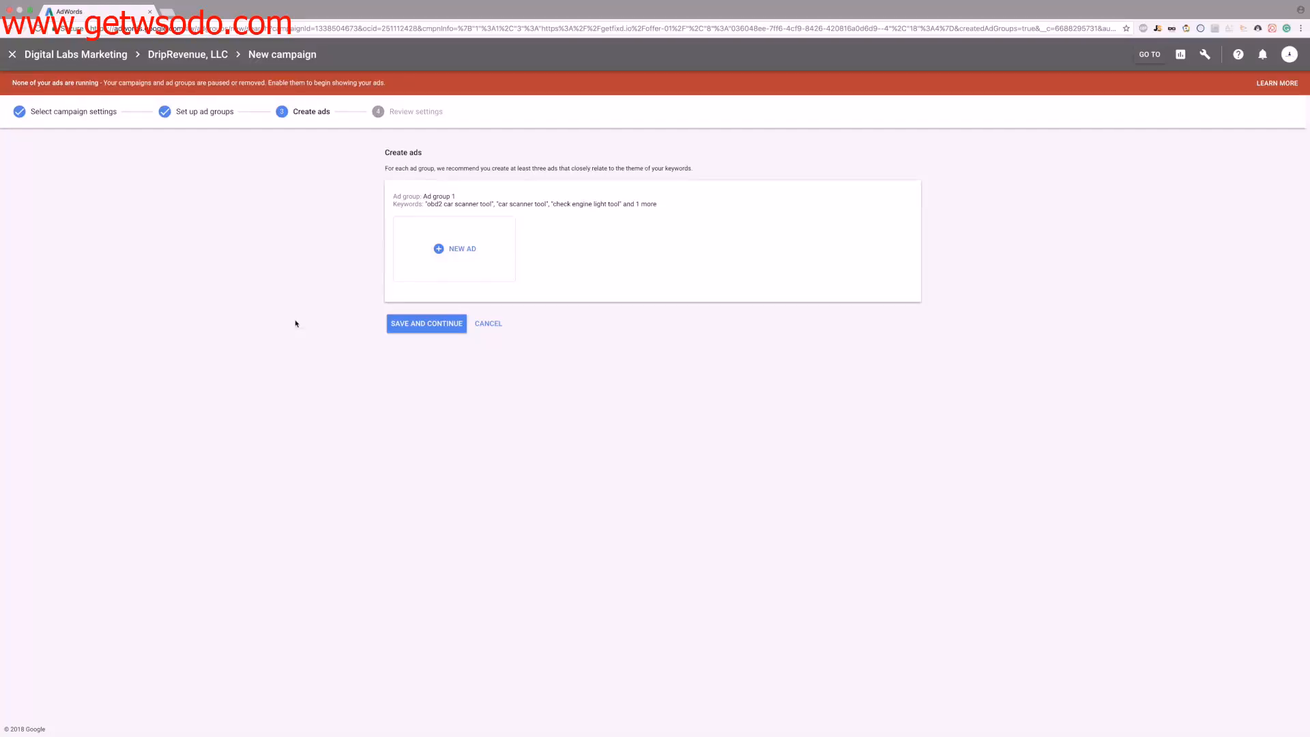
{"action": "left_click", "coordinate": [458, 249]}
{"action": "left_click", "coordinate": [447, 338]}
{"action": "type", "text": "https://getfixd.io/offer-01/"}
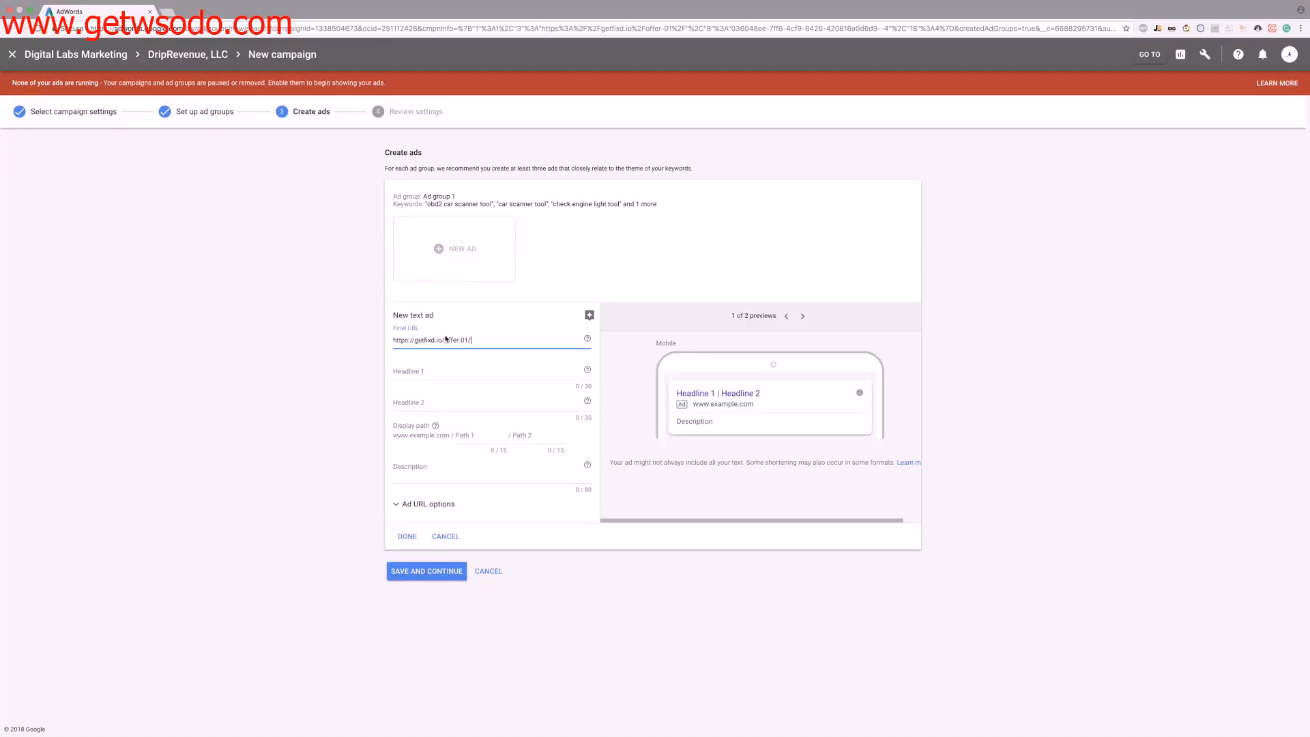
{"action": "left_click", "coordinate": [439, 370]}
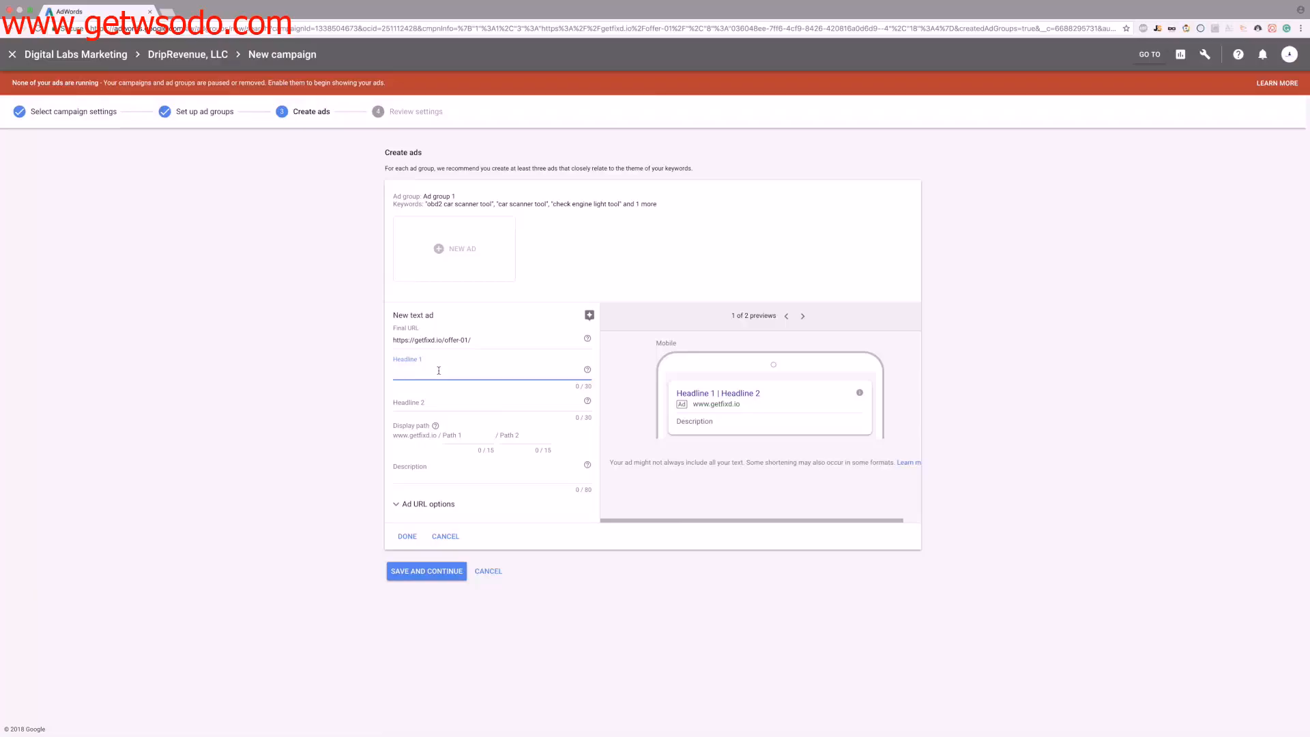
{"action": "type", "text": "FIXD Car Scanner Tool"}
{"action": "key", "text": "Tab"}
{"action": "type", "text": "T"}
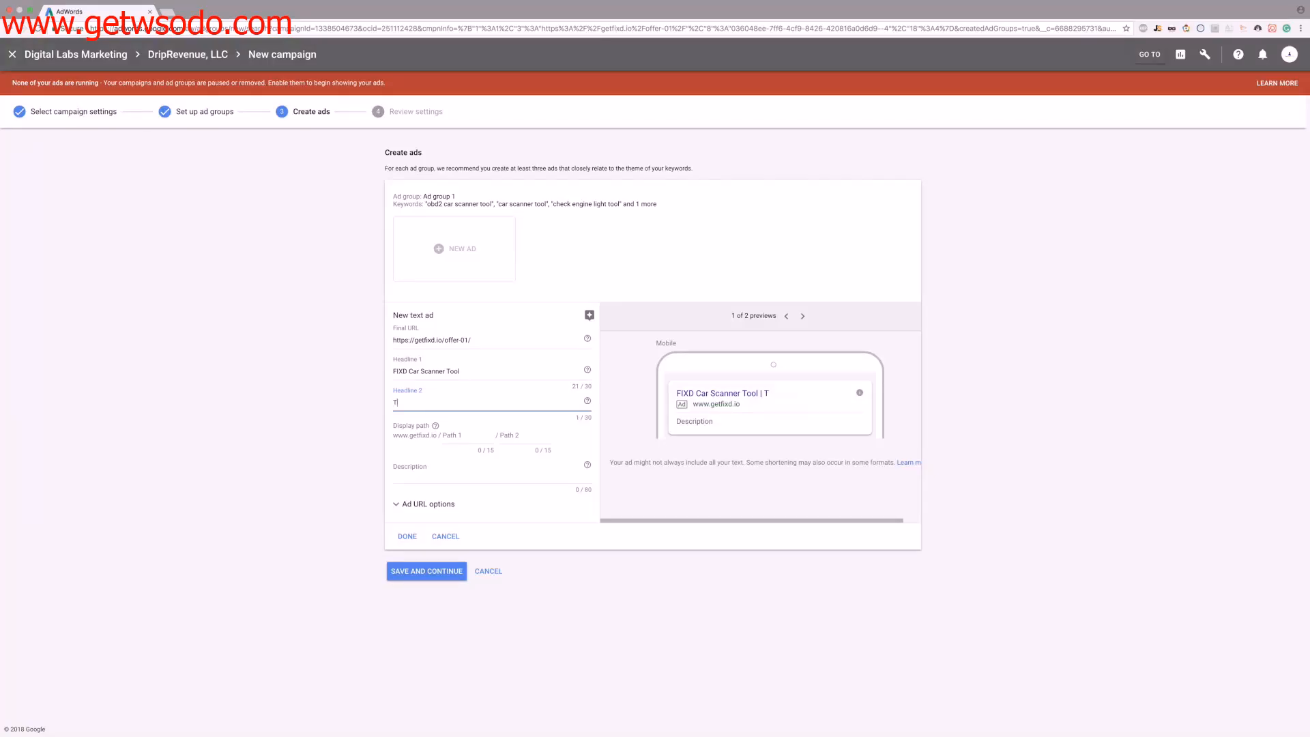
{"action": "type", "text": "he Best Car Scanner Tool Of 2018"}
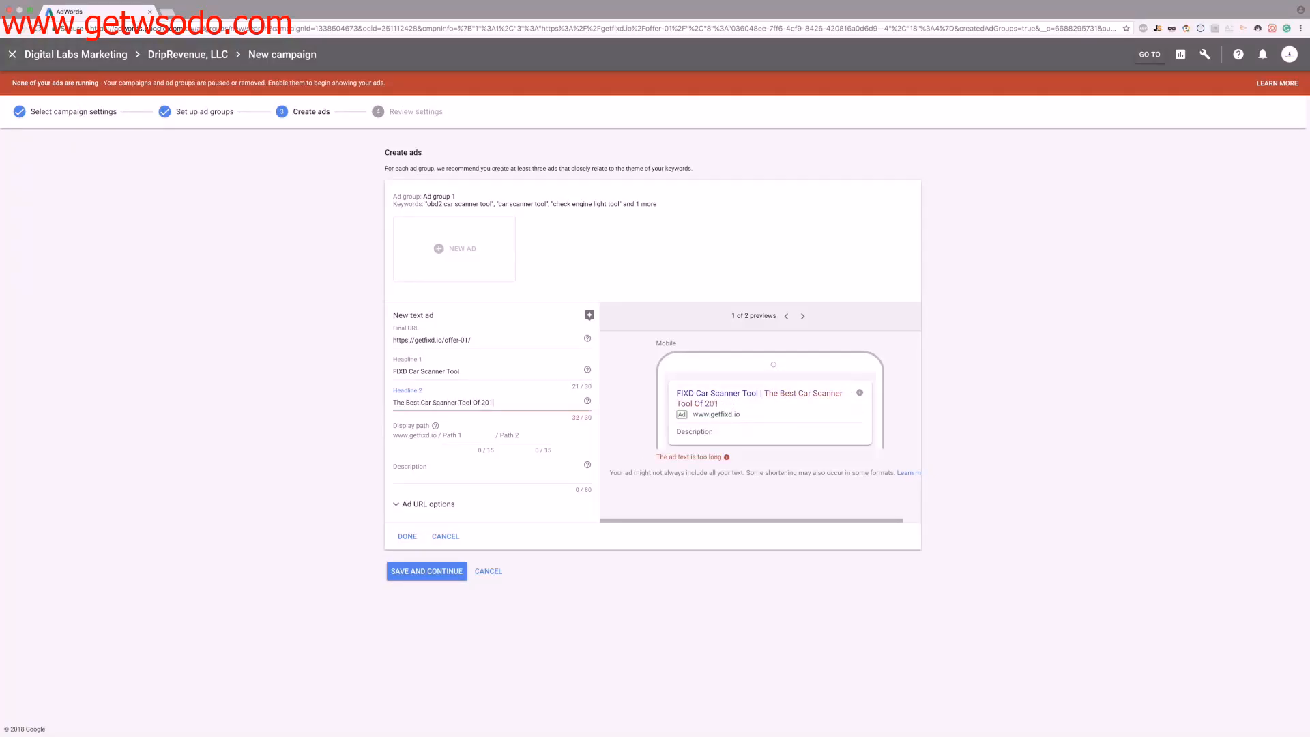
{"action": "key", "text": "super+a"}
{"action": "key", "text": "BackSpace"}
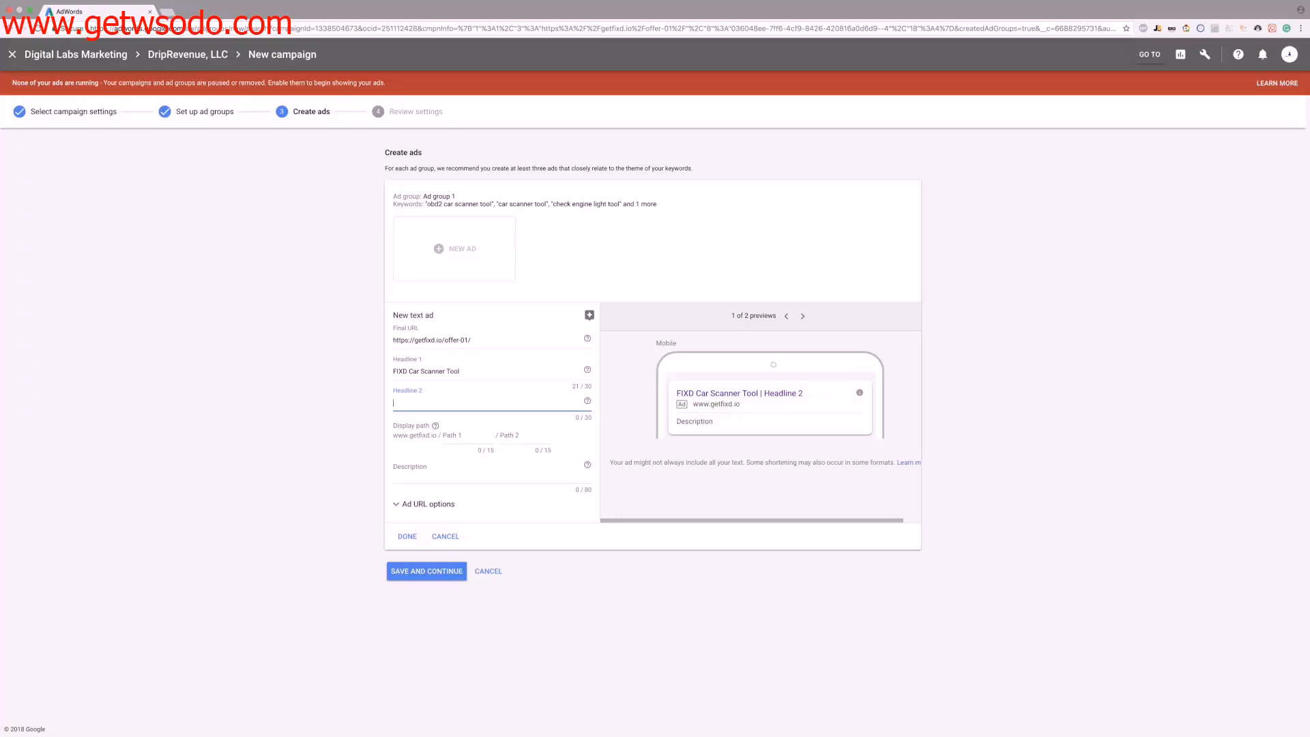
Set the ad's second headline to "2018's Best ODD2 Car Scanner".
{"action": "type", "text": "2018's Best Car Scanner"}
{"action": "left_click", "coordinate": [429, 403]}
{"action": "type", "text": "ODD"}
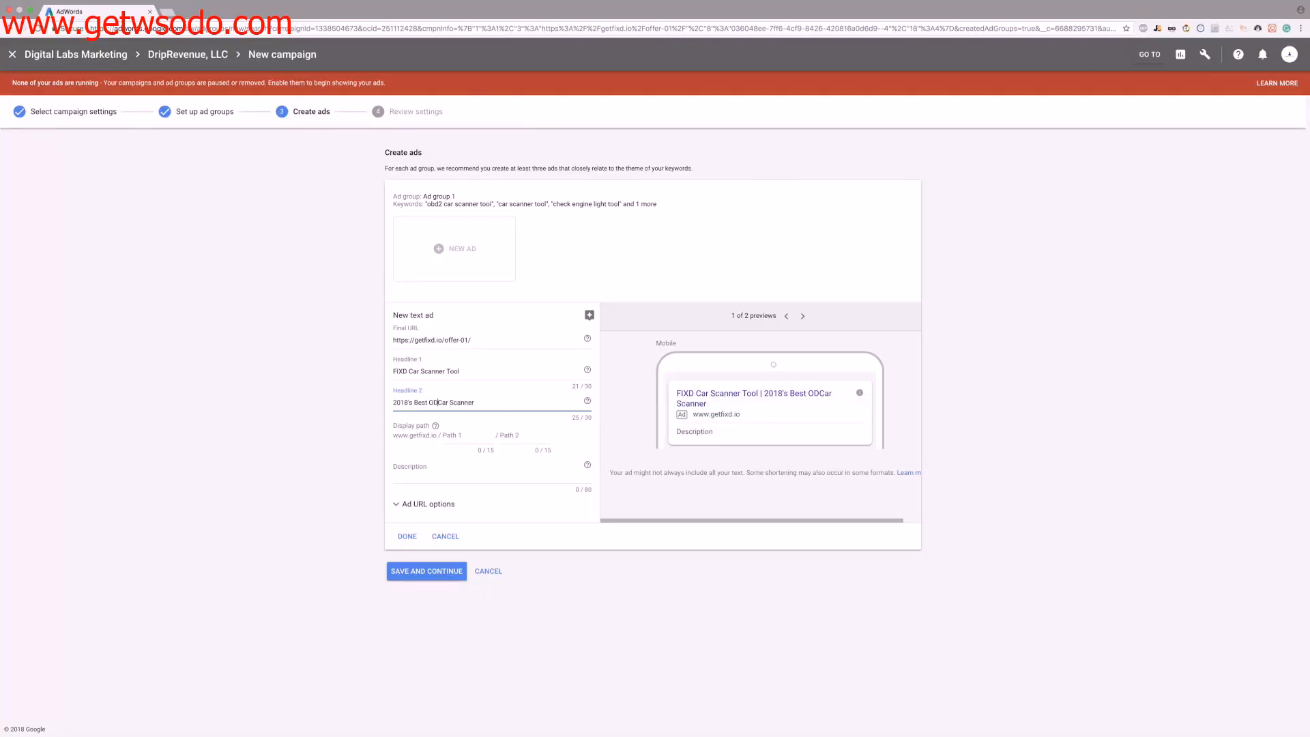
{"action": "type", "text": "2"}
Set the ad's description to "Use FIXD to find out what is wrong with your car and how much the repairs cost!".
{"action": "left_click", "coordinate": [453, 462]}
{"action": "type", "text": "Use FIXD to find out what"}
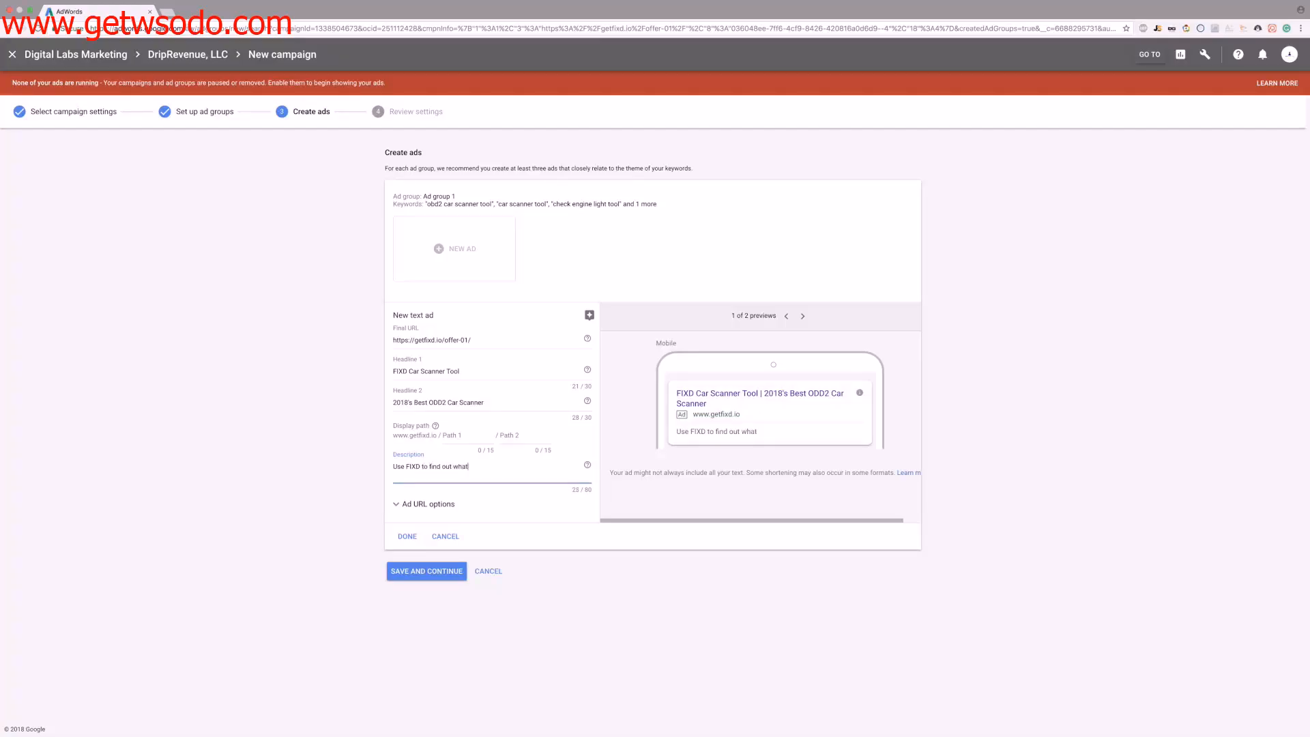
{"action": "type", "text": " is wrong with your car and how much the repairs cost!"}
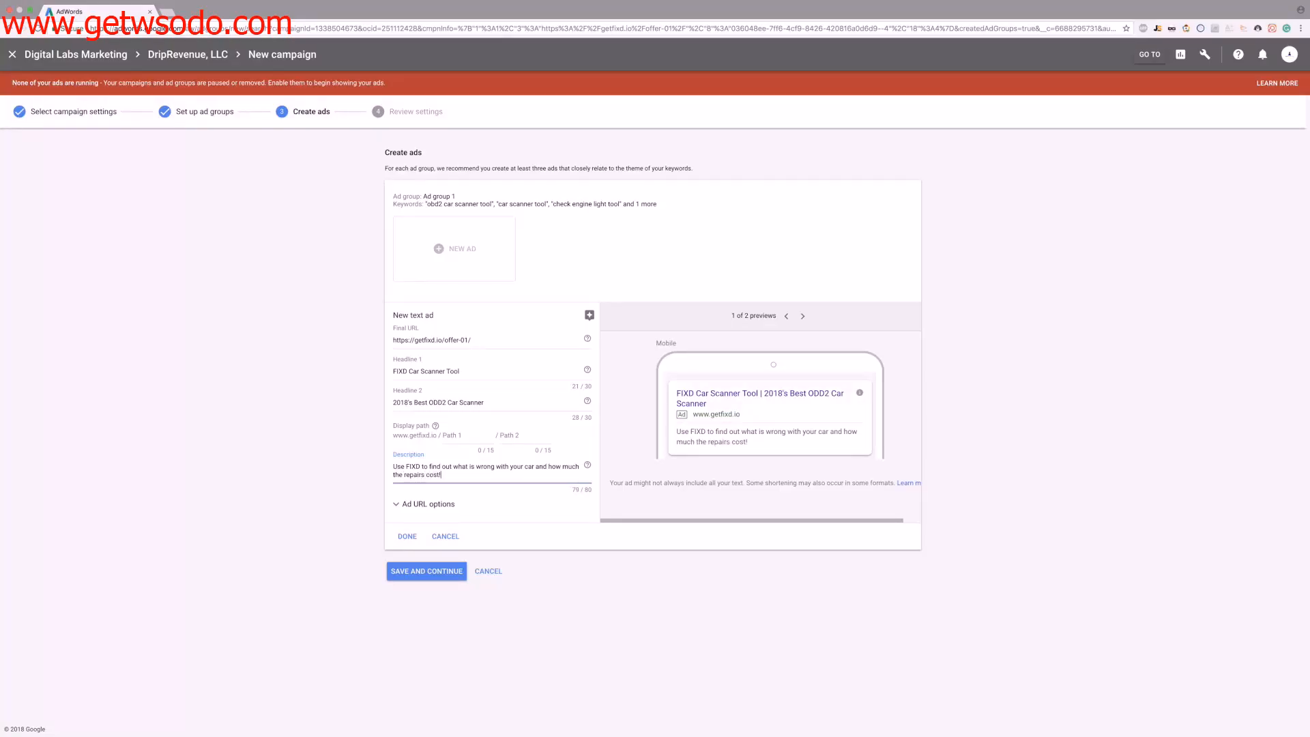
Add a ™ symbol after FIXD in the ad's first headline.
{"action": "left_click", "coordinate": [369, 364]}
{"action": "left_click", "coordinate": [407, 371]}
{"action": "type", "text": "™"}
{"action": "left_click", "coordinate": [328, 366]}
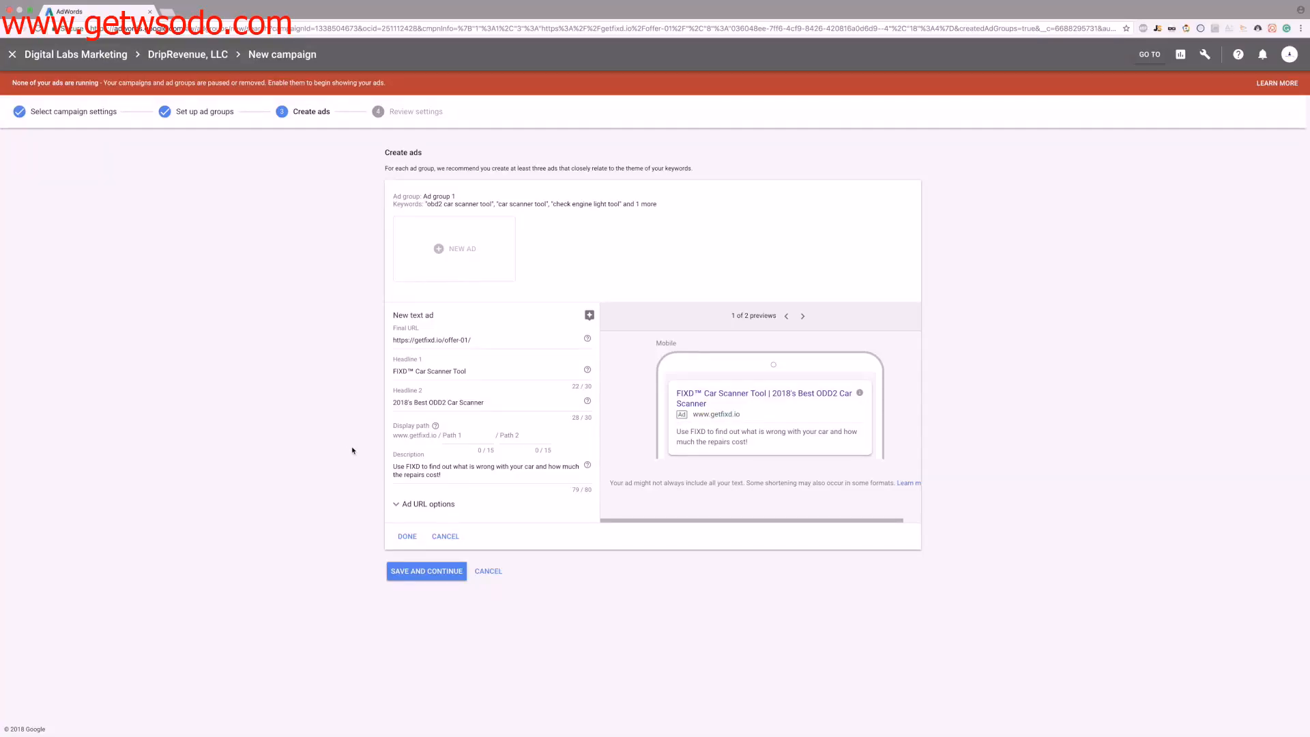
Examine the ad's URL options, including the tracking template field.
{"action": "left_click", "coordinate": [411, 507]}
{"action": "left_click", "coordinate": [419, 531]}
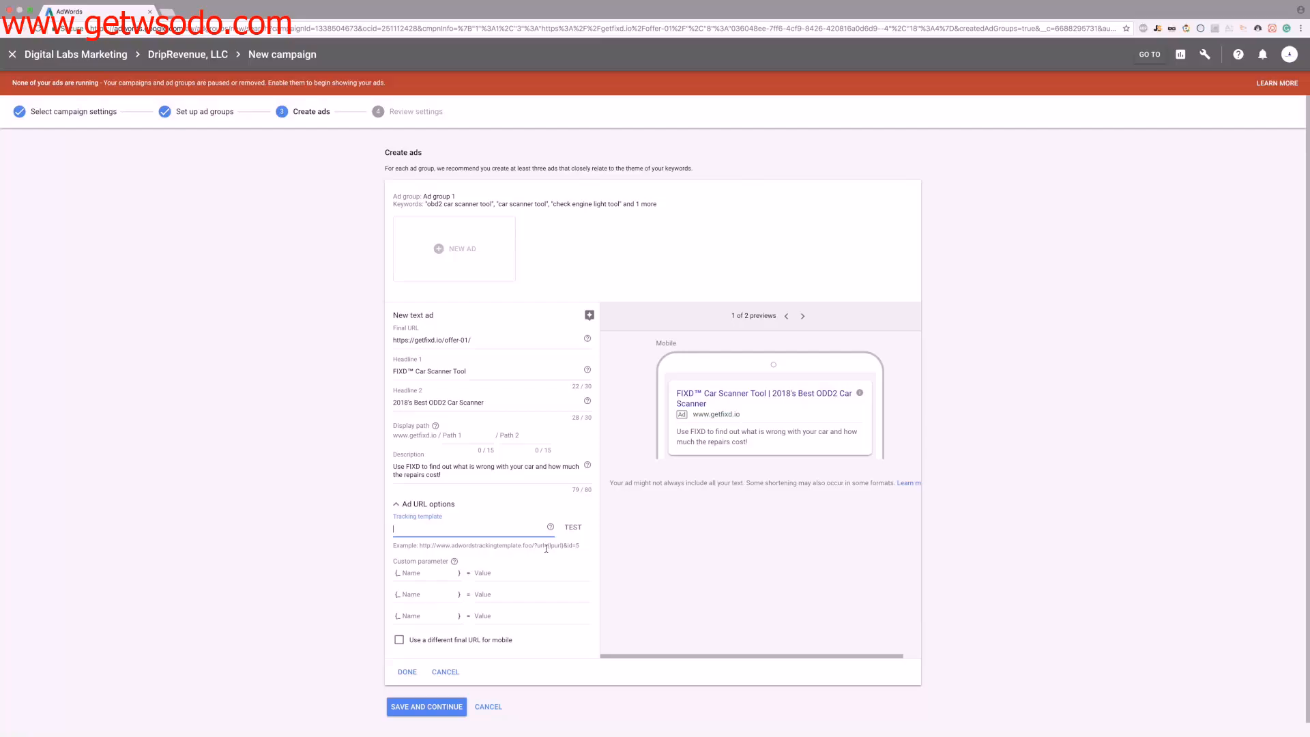
{"action": "left_click", "coordinate": [417, 513]}
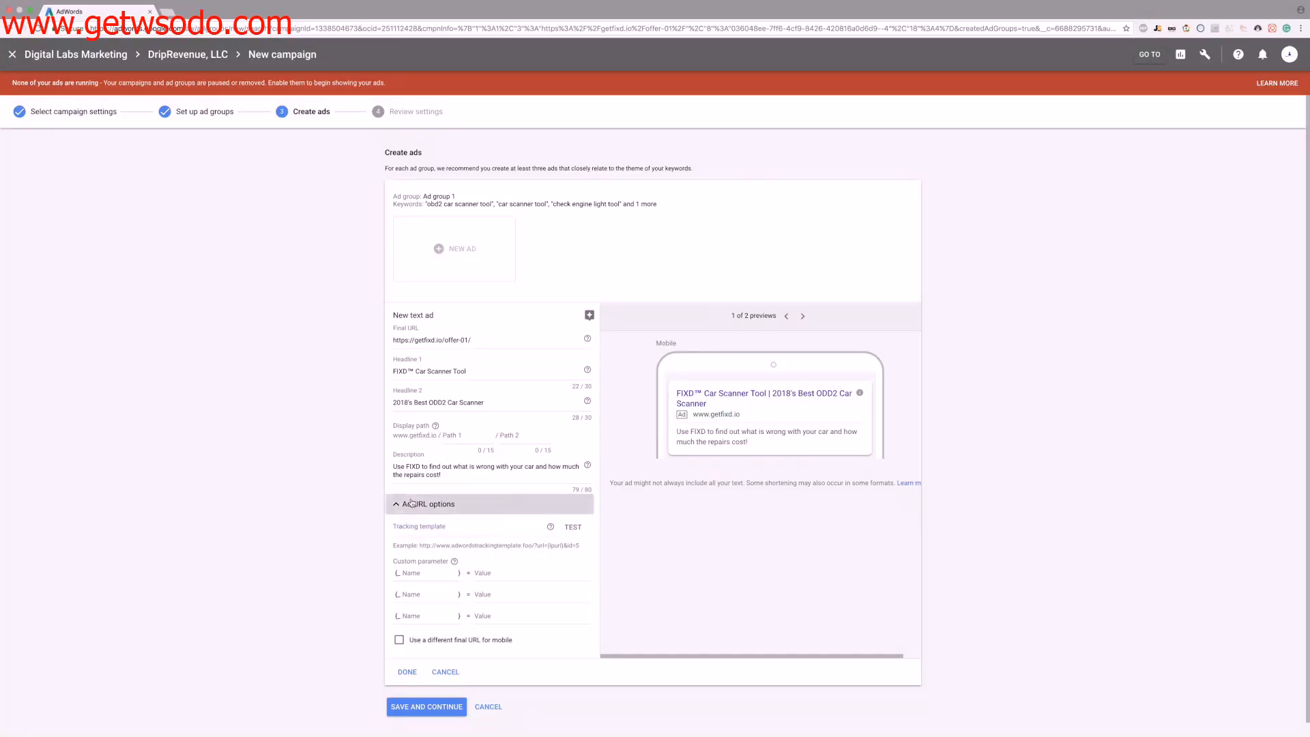
Save the finished text ad with the campaign and open the campaign's ads and extensions.
{"action": "left_click", "coordinate": [407, 536]}
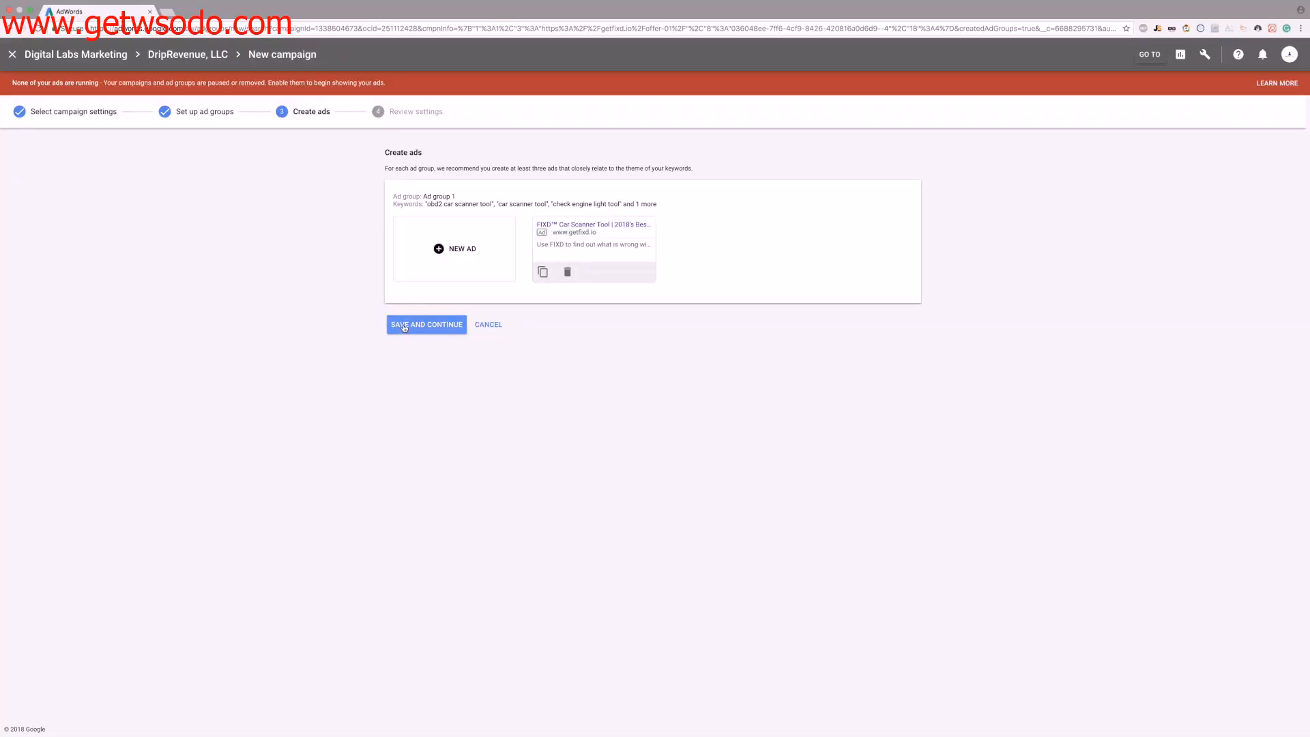
{"action": "left_click", "coordinate": [404, 326]}
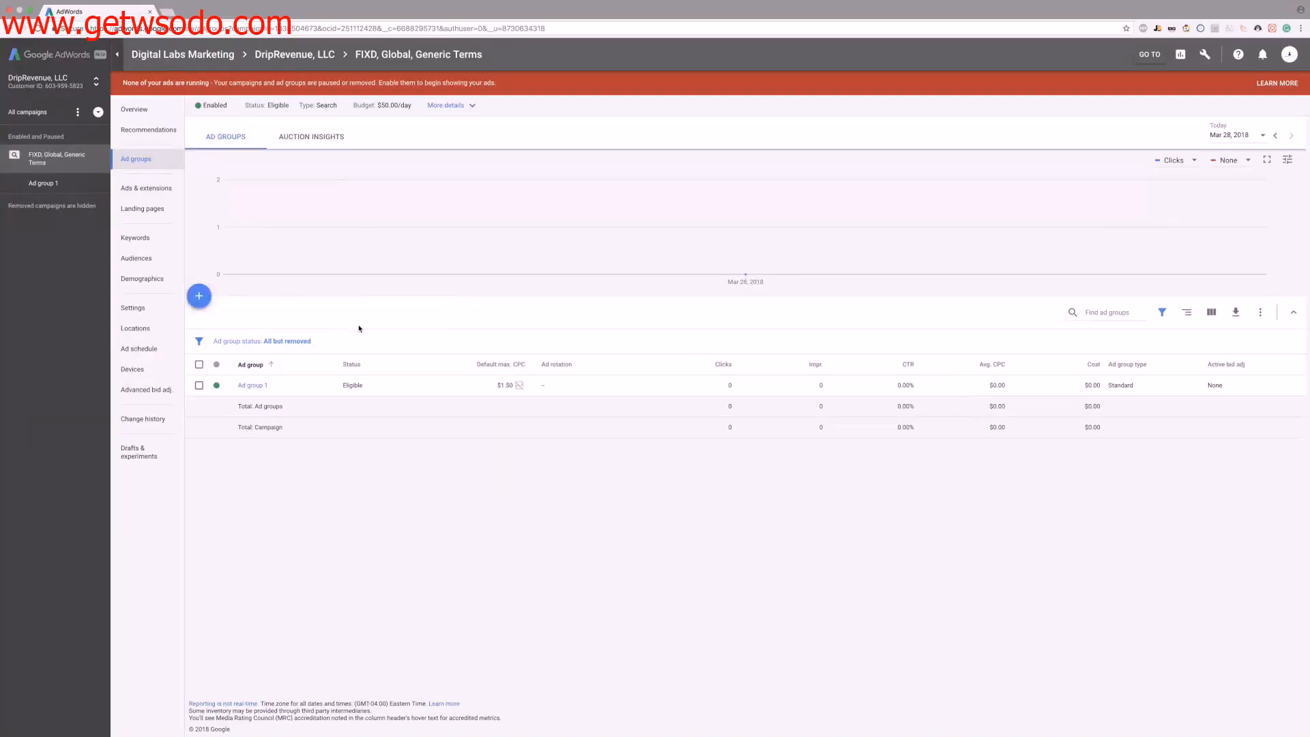
{"action": "left_click", "coordinate": [152, 194]}
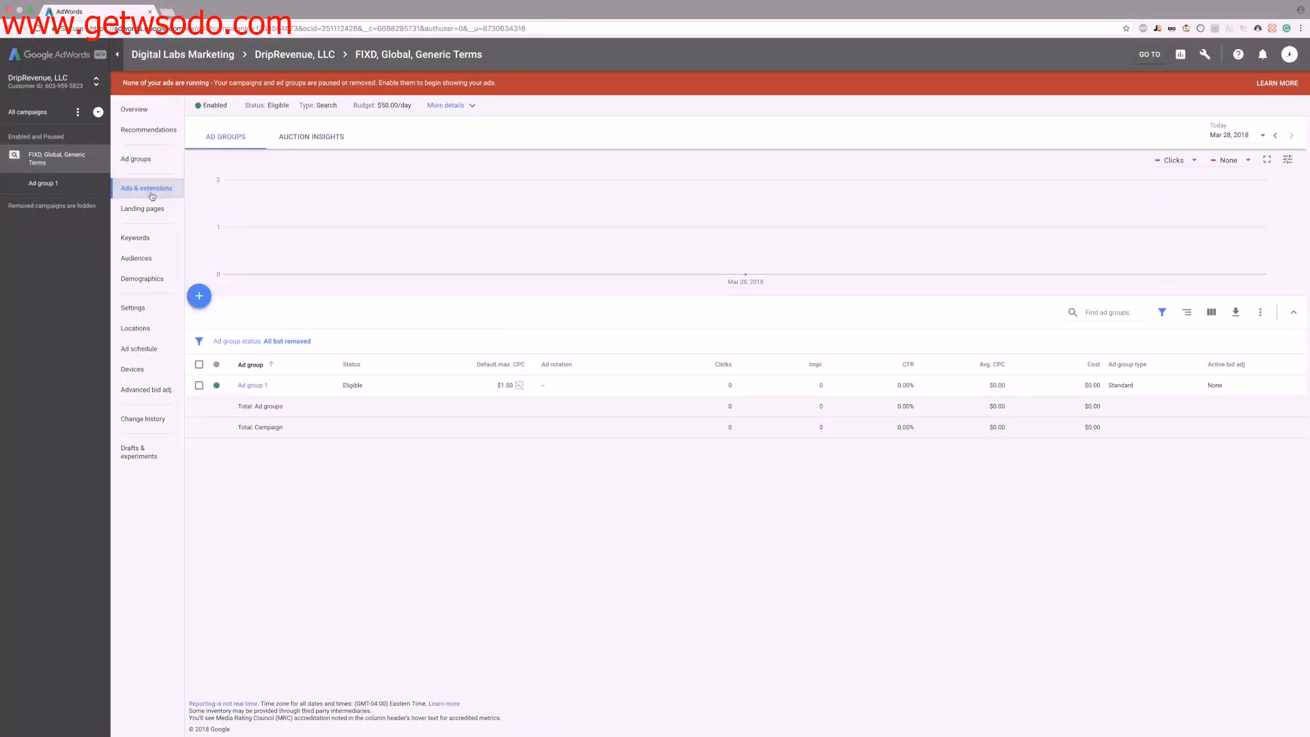